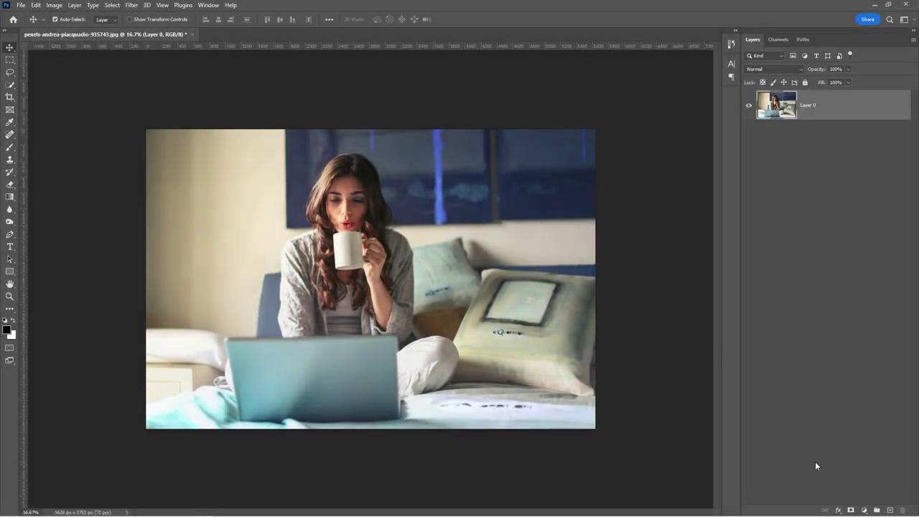
# Darken the photo with an Exposure layer (-2.00, gamma 0.84), then create a blank 1300x1300 document
pyautogui.click(864, 511)
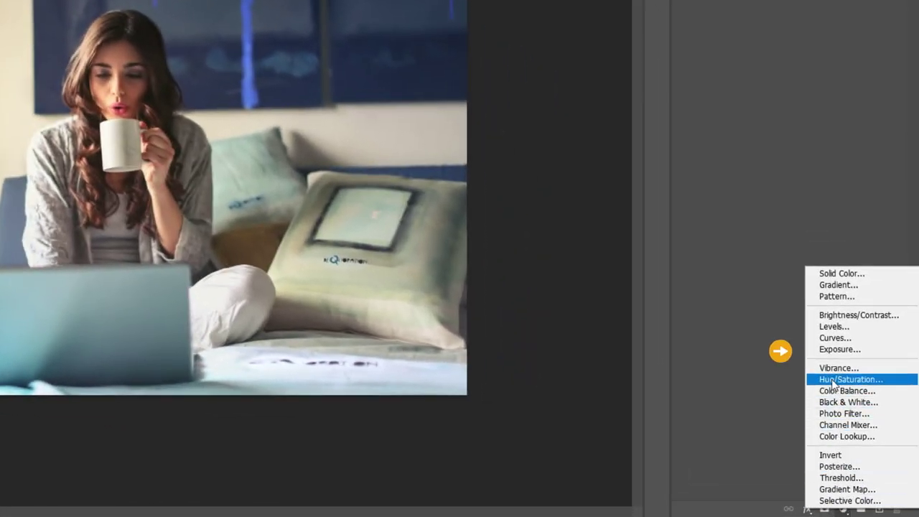
pyautogui.click(833, 350)
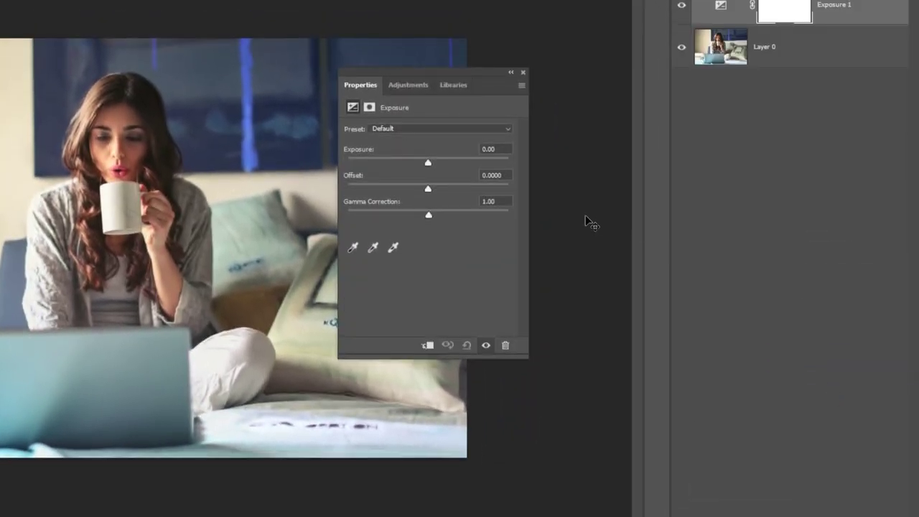
pyautogui.moveTo(431, 165); pyautogui.dragTo(405, 166)
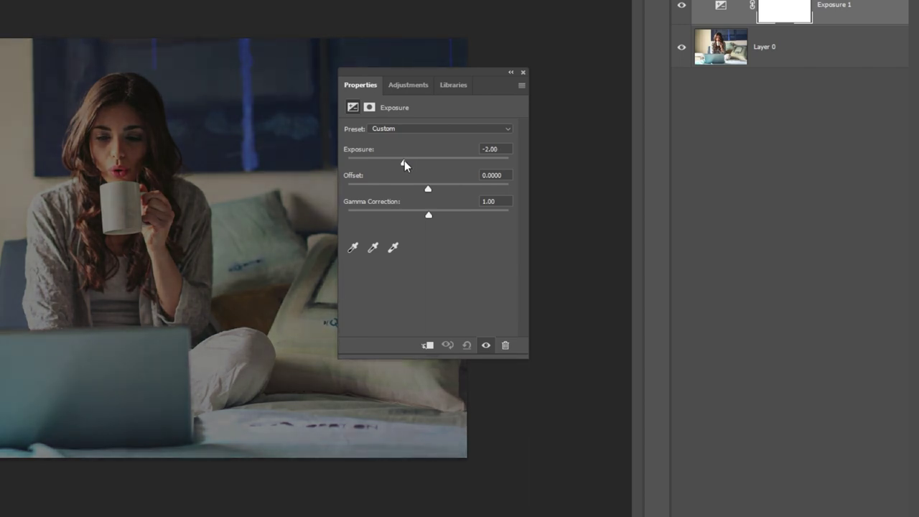
pyautogui.moveTo(436, 215); pyautogui.dragTo(438, 214)
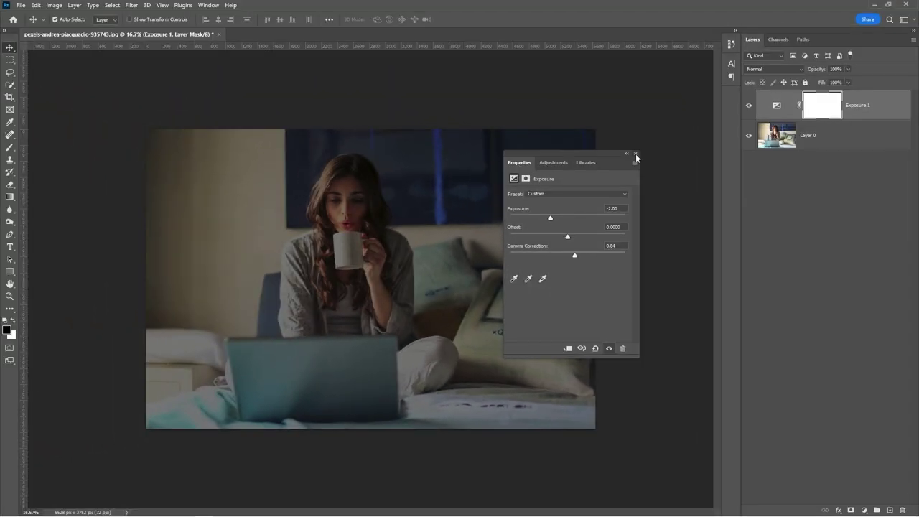
pyautogui.click(635, 154)
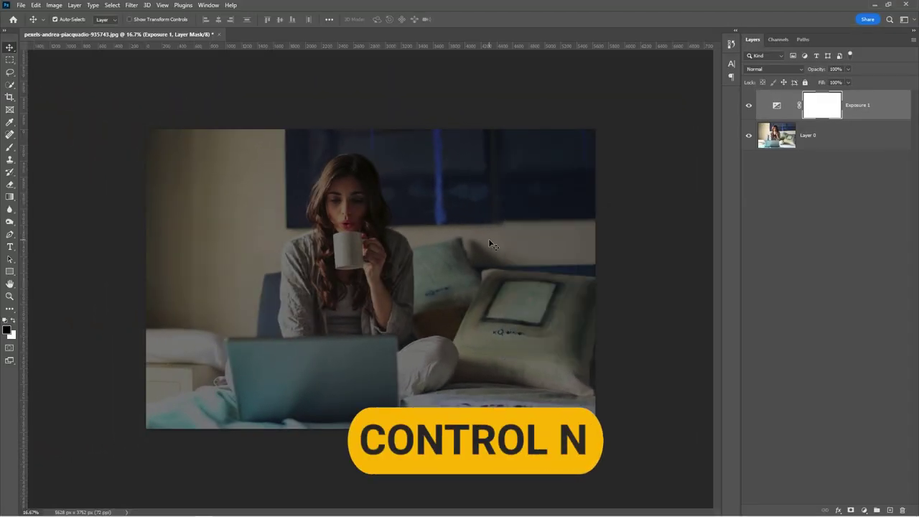
pyautogui.hotkey('ctrl', 'n')
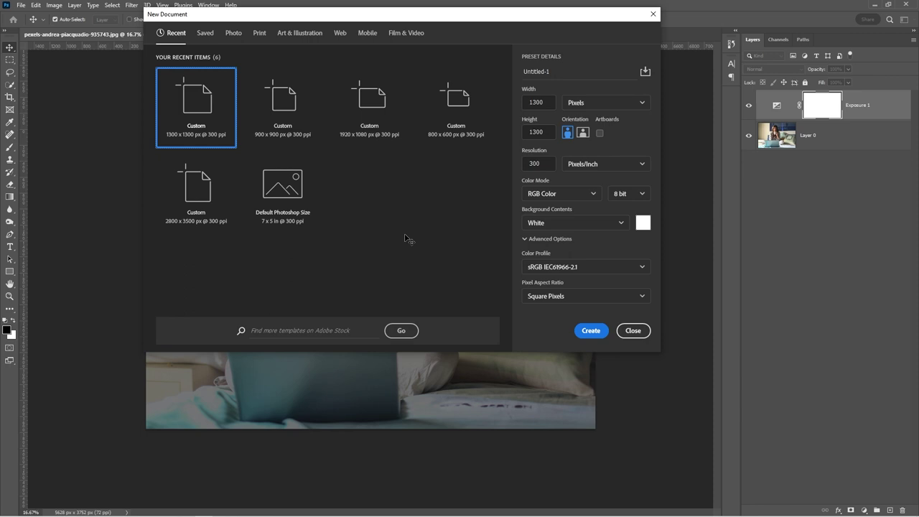
pyautogui.click(592, 331)
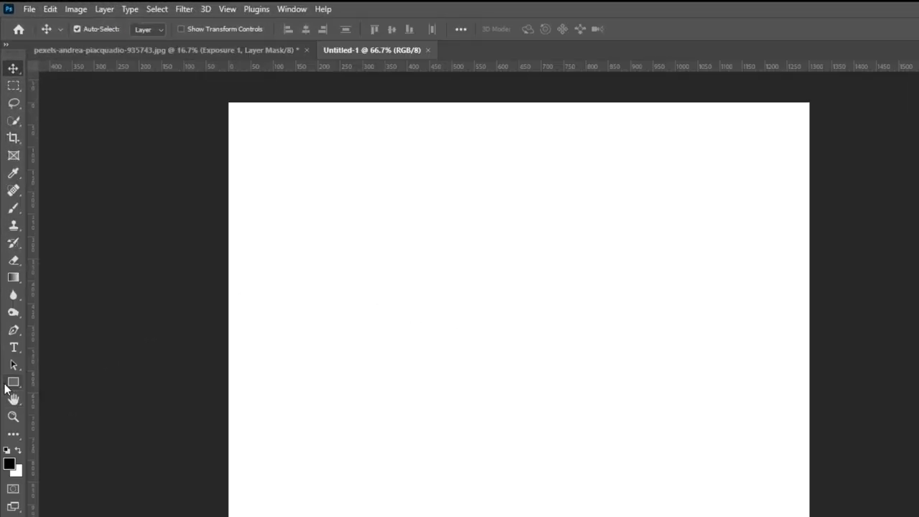
# Draw a black 240 px square shape with square corners
pyautogui.click(14, 383)
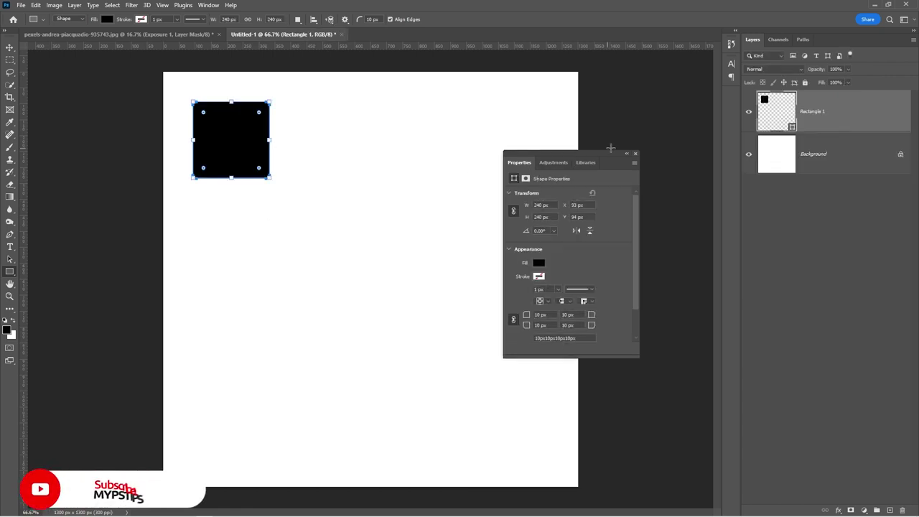
pyautogui.click(635, 154)
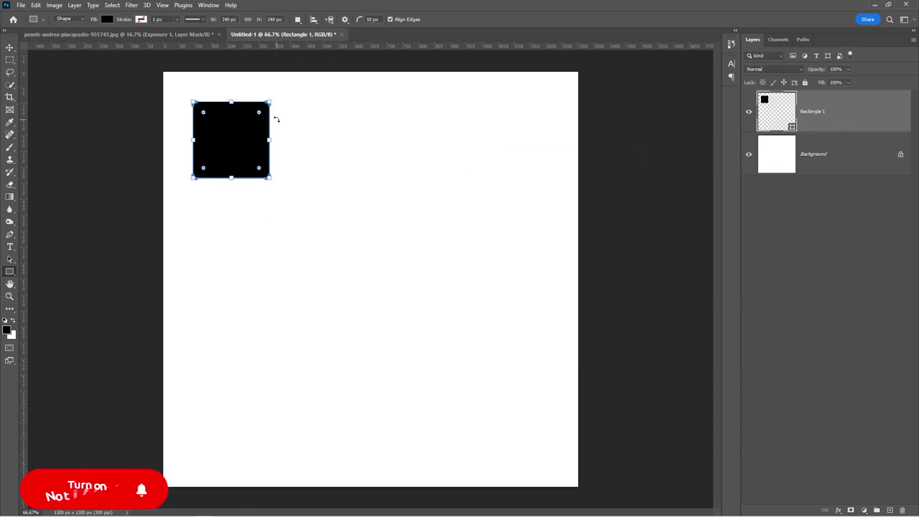
pyautogui.moveTo(259, 112); pyautogui.dragTo(274, 113)
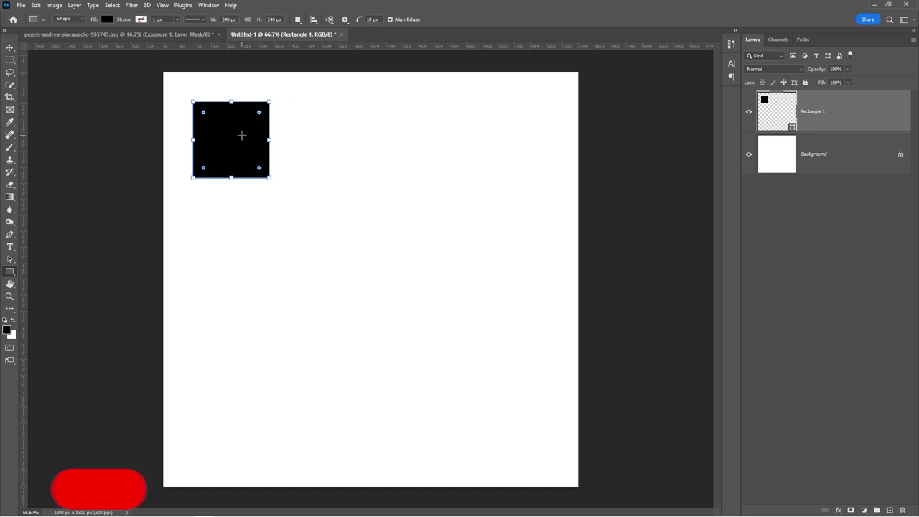
pyautogui.hotkey('ctrl', 'z')
# Duplicate the square into four rows of four, arranged as two pairs of rows
pyautogui.press('v')
pyautogui.moveTo(243, 141); pyautogui.dragTo(494, 158)
pyautogui.moveTo(188, 139); pyautogui.dragTo(585, 182)
pyautogui.moveTo(320, 154); pyautogui.dragTo(320, 241)
pyautogui.moveTo(185, 91); pyautogui.dragTo(556, 287)
pyautogui.moveTo(311, 233); pyautogui.dragTo(312, 421)
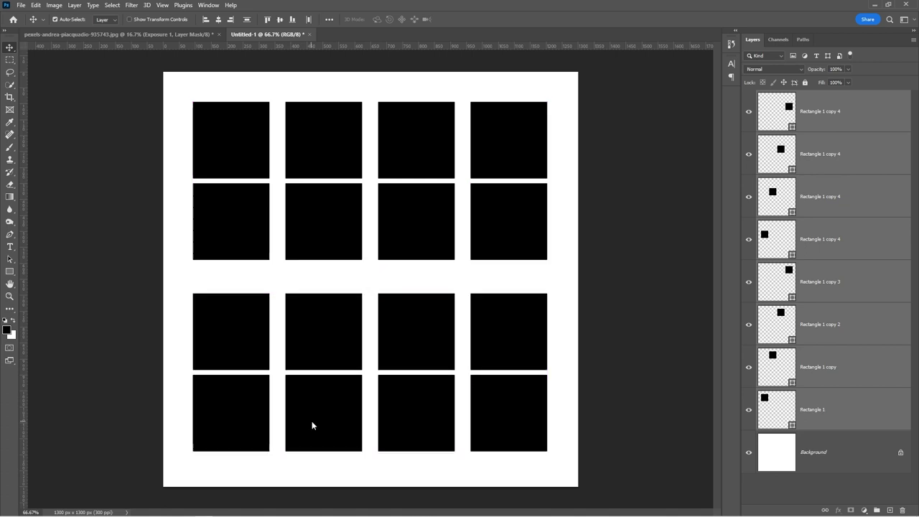
# Merge all sixteen square layers into the single layer Rectangle 1 copy 5
pyautogui.moveTo(183, 108); pyautogui.dragTo(564, 375)
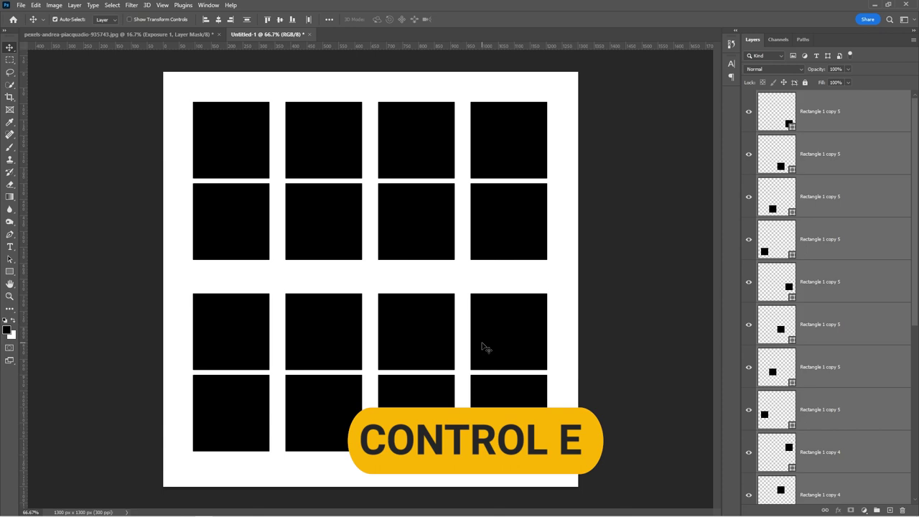
pyautogui.hotkey('ctrl', 'e')
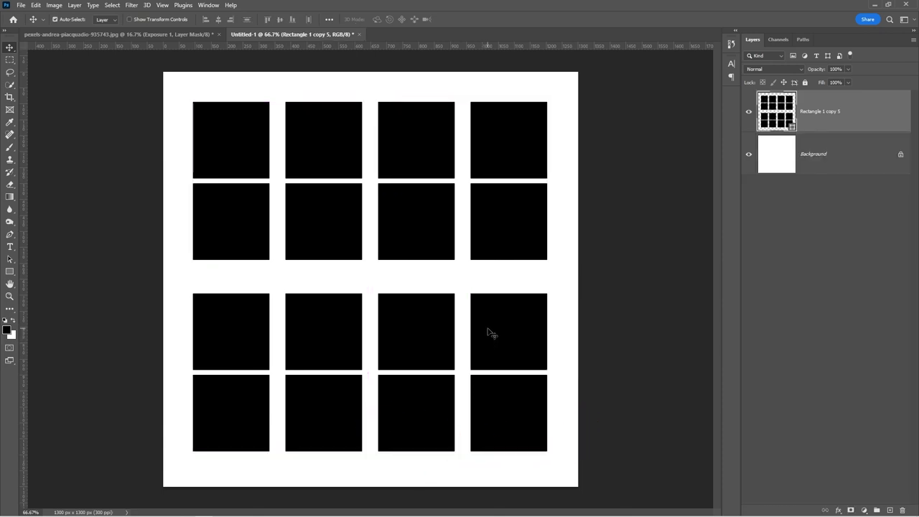
# Place the tree silhouette PNG as an embedded layer on the canvas
pyautogui.click(21, 5)
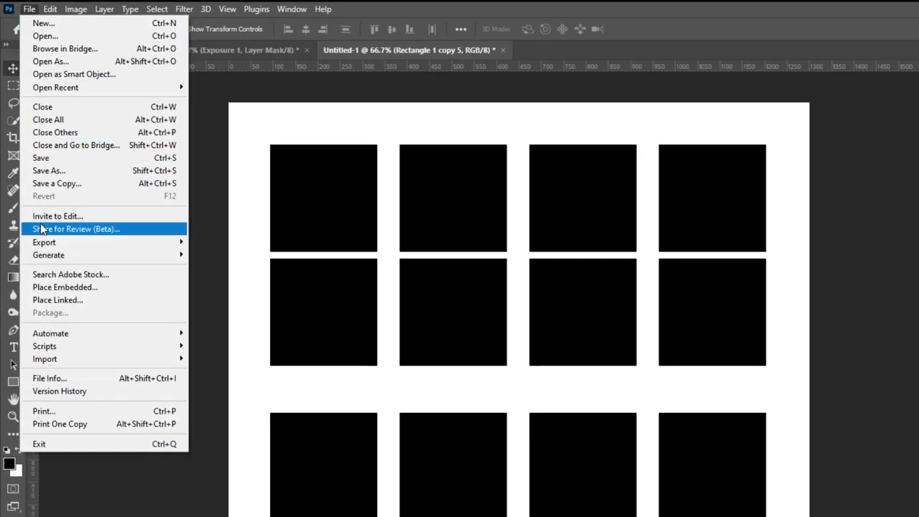
pyautogui.click(54, 290)
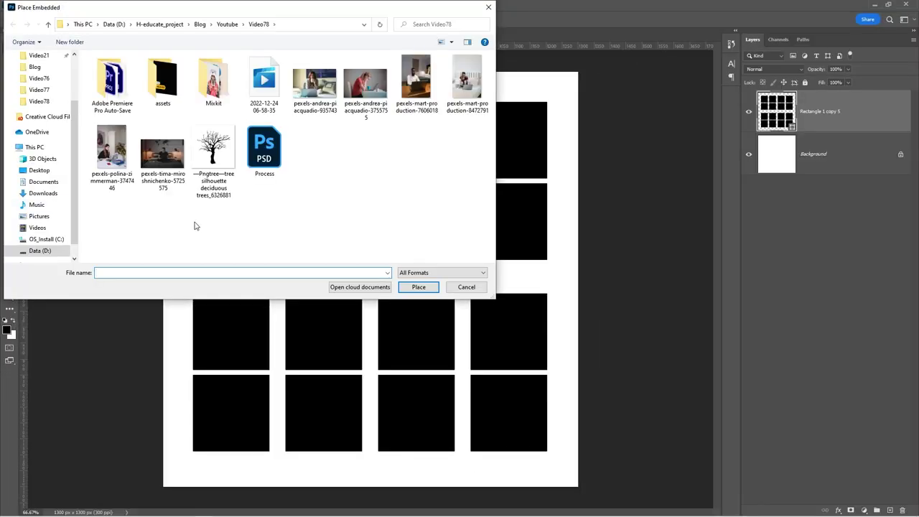
pyautogui.click(209, 149)
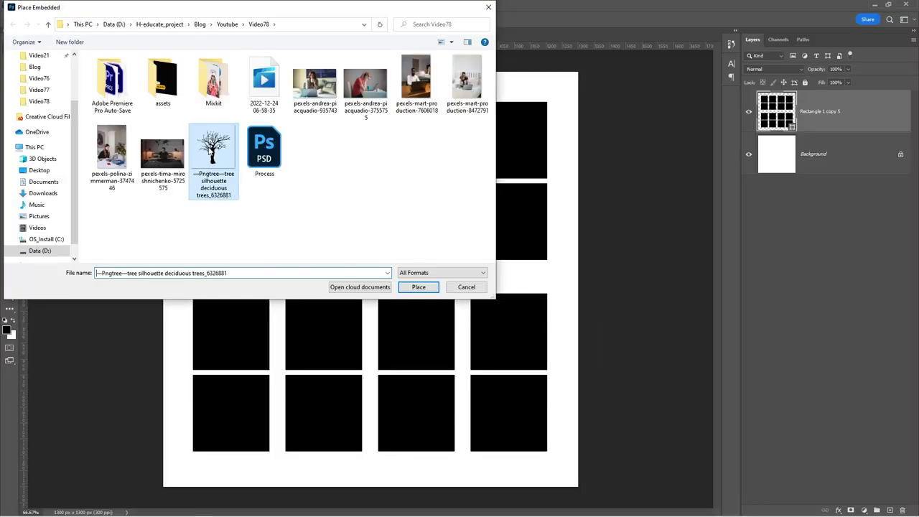
pyautogui.click(404, 291)
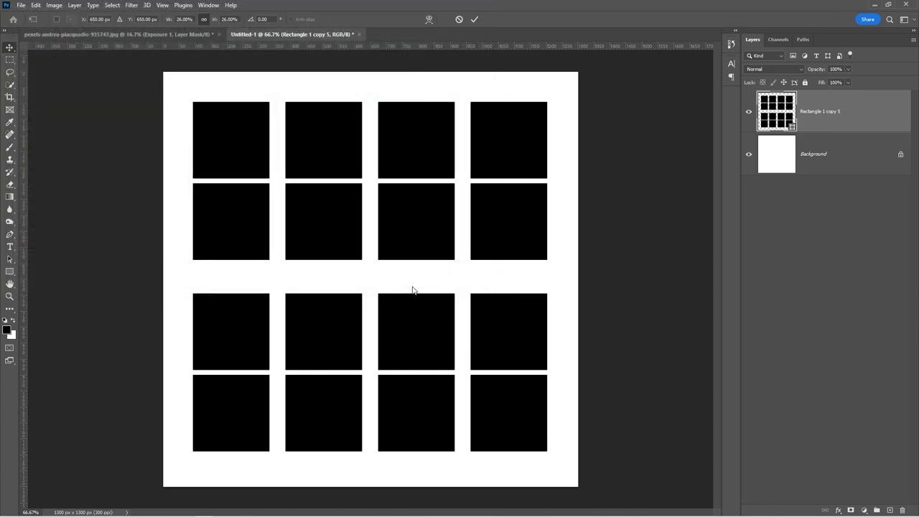
# Scale the tree to 34.70% and move its trunk toward the right edge
pyautogui.moveTo(354, 273); pyautogui.dragTo(508, 273)
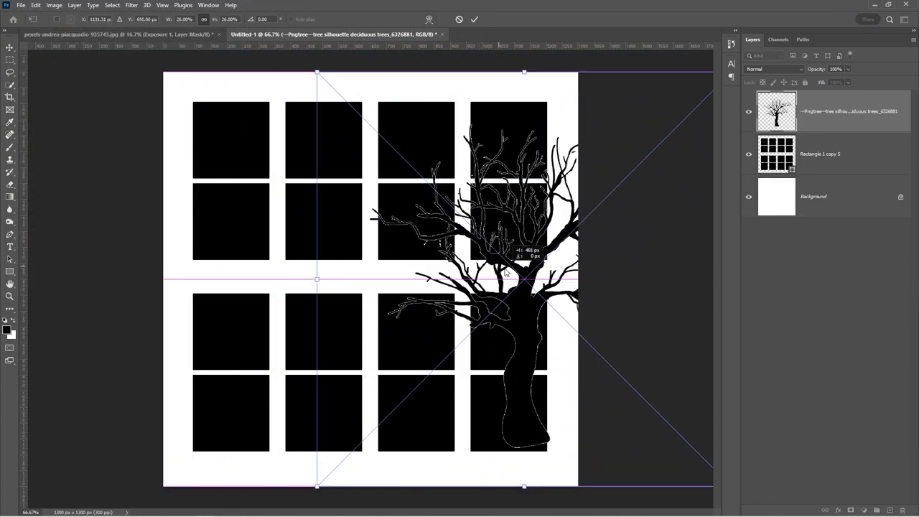
pyautogui.hotkey('ctrl', '-')
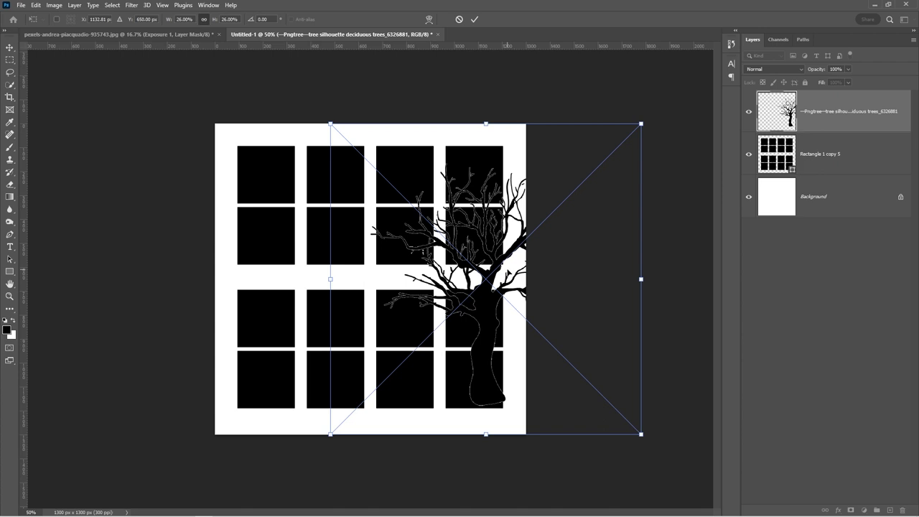
pyautogui.moveTo(333, 124); pyautogui.dragTo(220, 75)
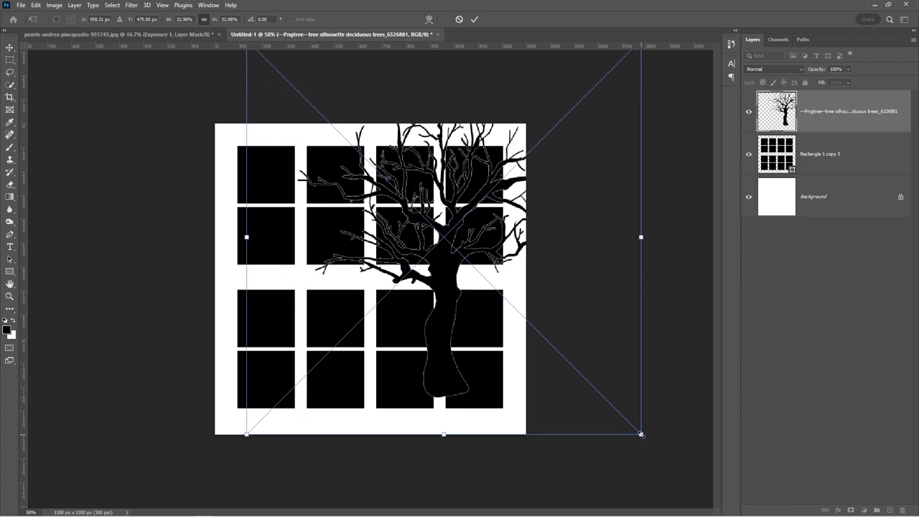
pyautogui.moveTo(642, 434); pyautogui.dragTo(662, 455)
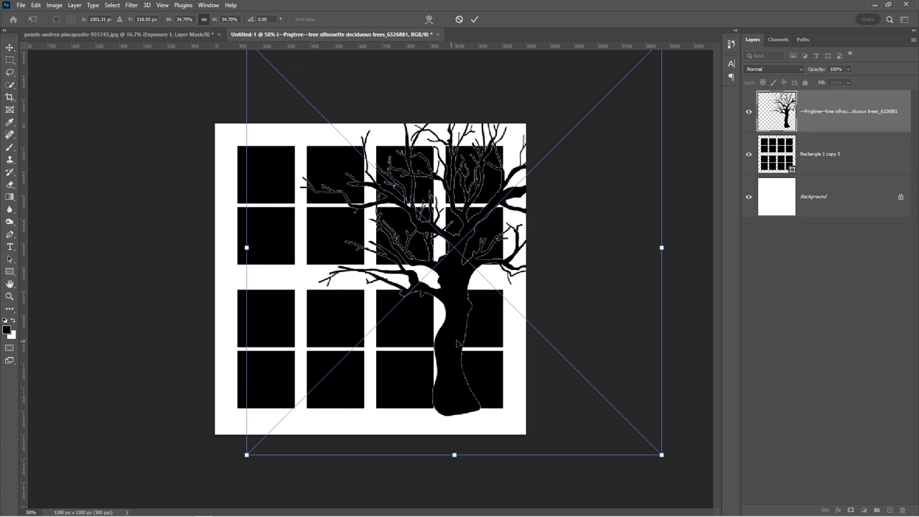
pyautogui.moveTo(457, 344); pyautogui.dragTo(494, 337)
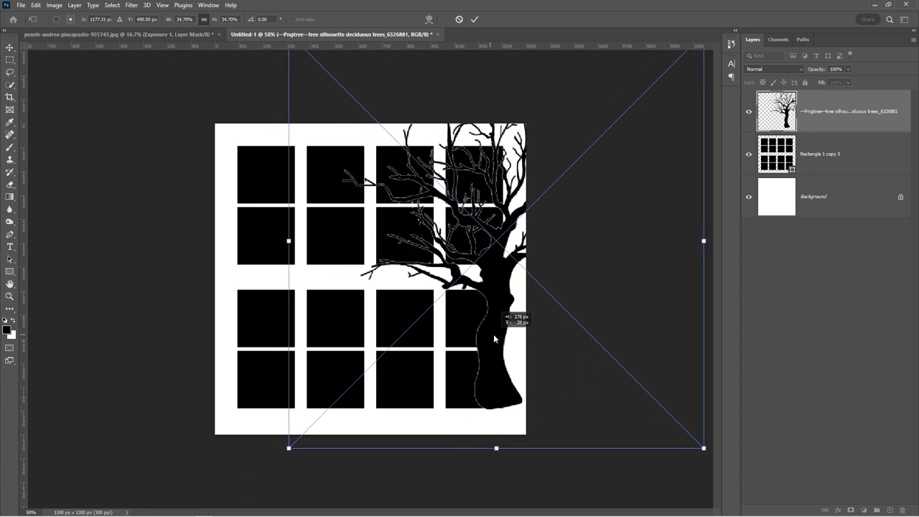
# Commit the tree placement, rasterize its layer, and invert it to a white silhouette
pyautogui.click(475, 20)
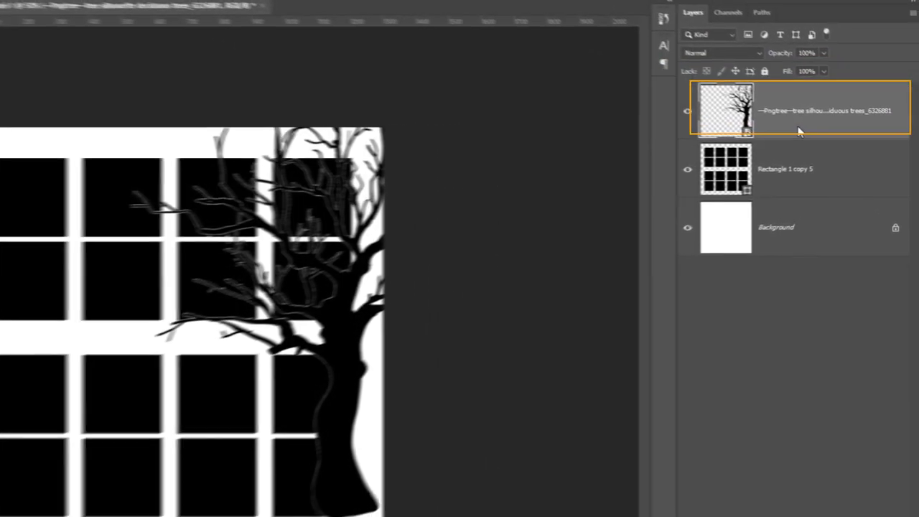
pyautogui.rightClick(800, 131)
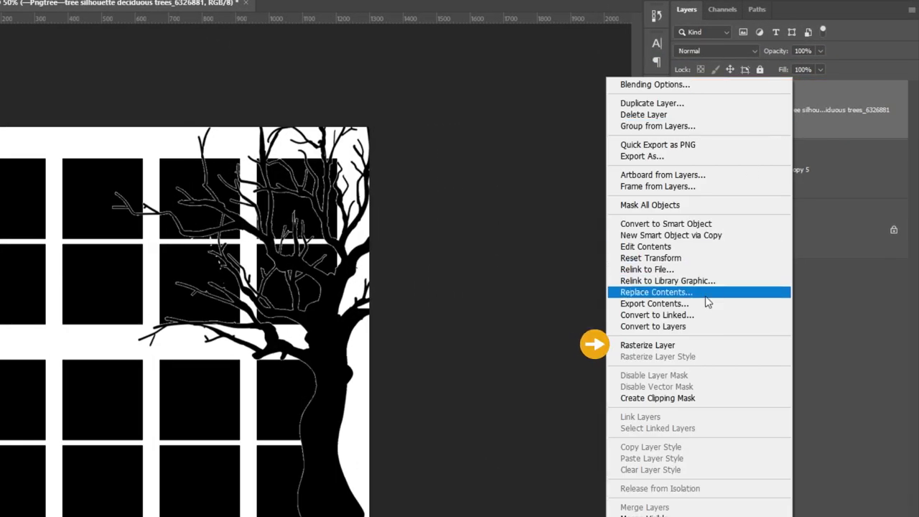
pyautogui.click(691, 345)
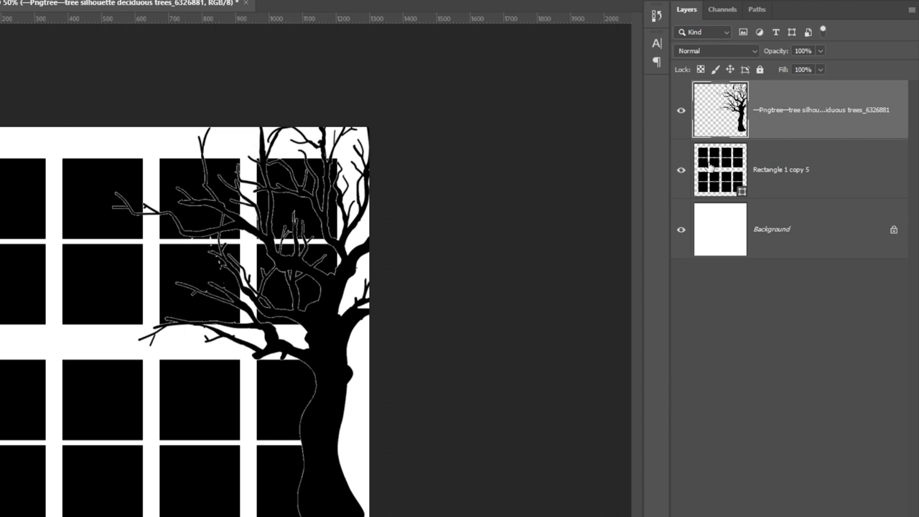
pyautogui.hotkey('ctrl', 'i')
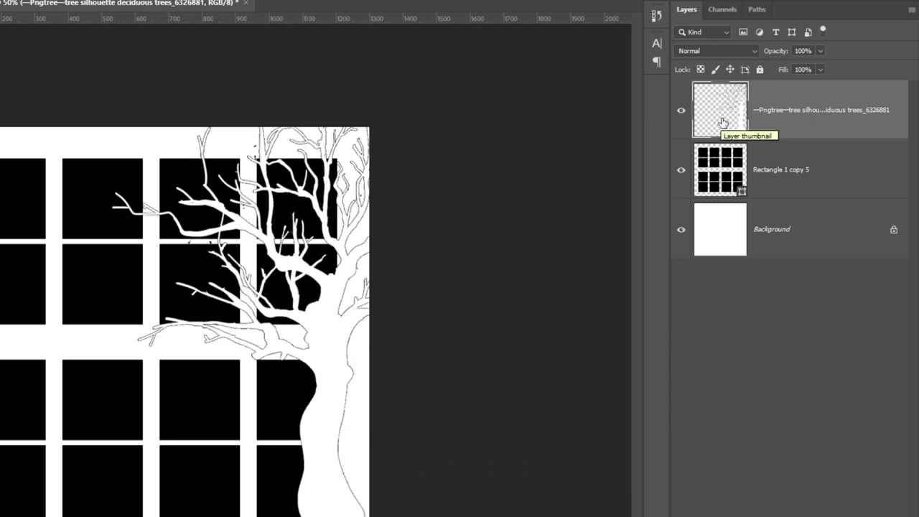
# Clip the white tree to Rectangle 1 copy 5 and merge both into one layer
pyautogui.rightClick(789, 126)
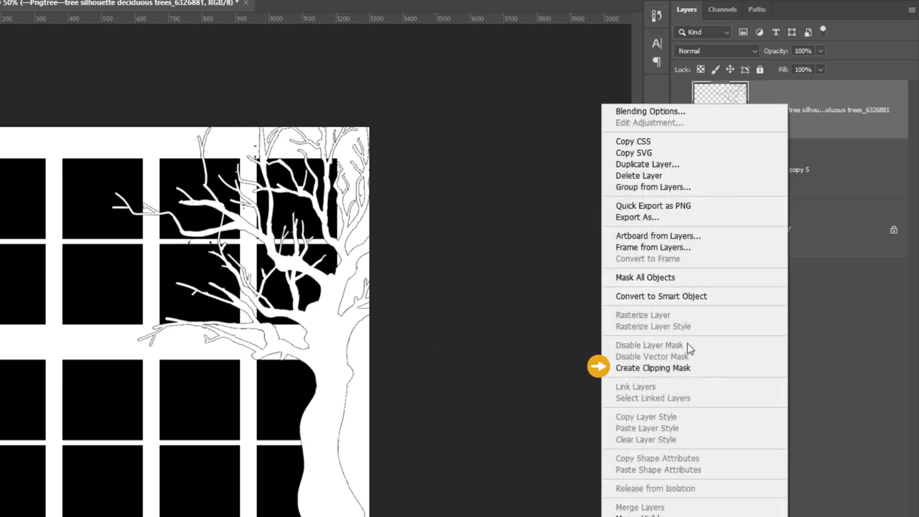
pyautogui.click(682, 367)
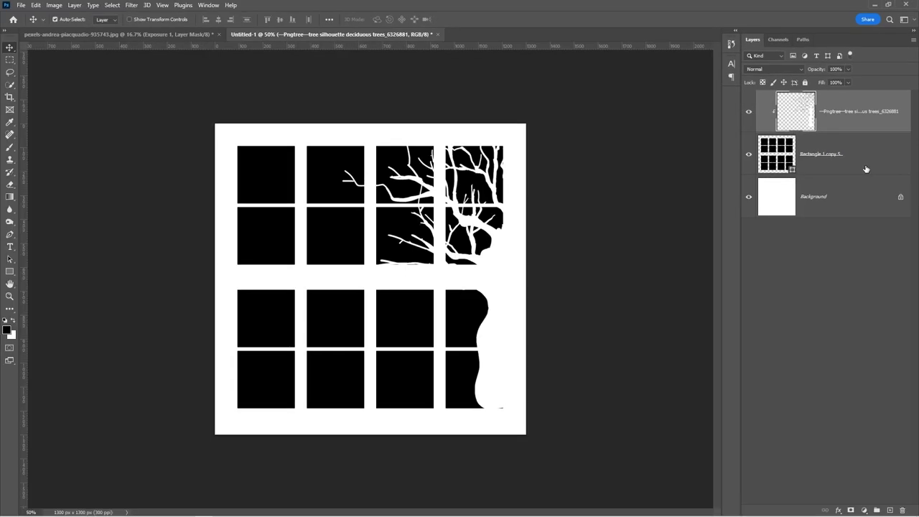
pyautogui.keyDown('shift'); pyautogui.click(866, 169); pyautogui.keyUp('shift')
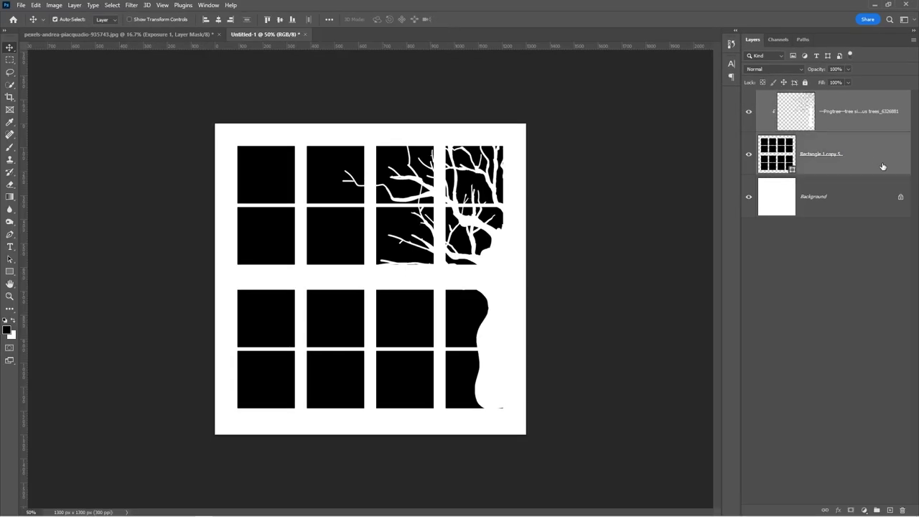
pyautogui.hotkey('ctrl', 'e')
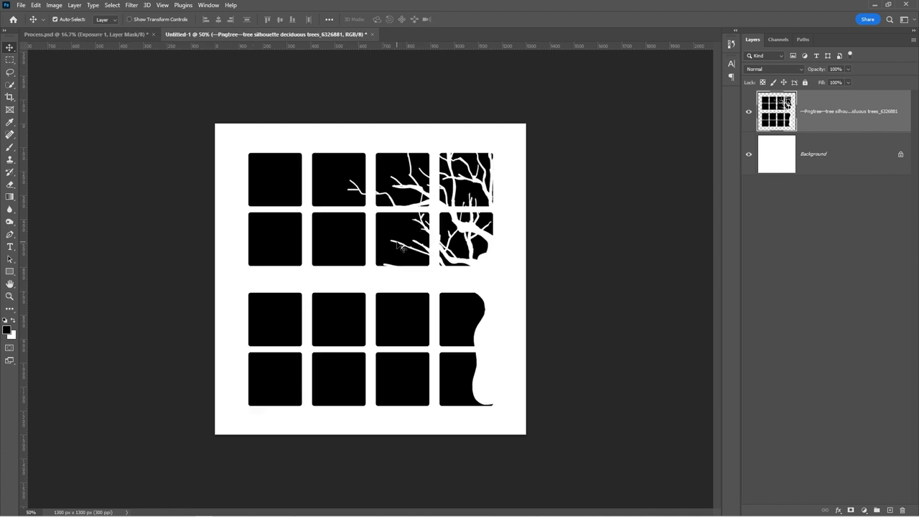
# Perspective-transform the merged grid, shifting the top edge left and the bottom edge right
pyautogui.hotkey('ctrl', 't')
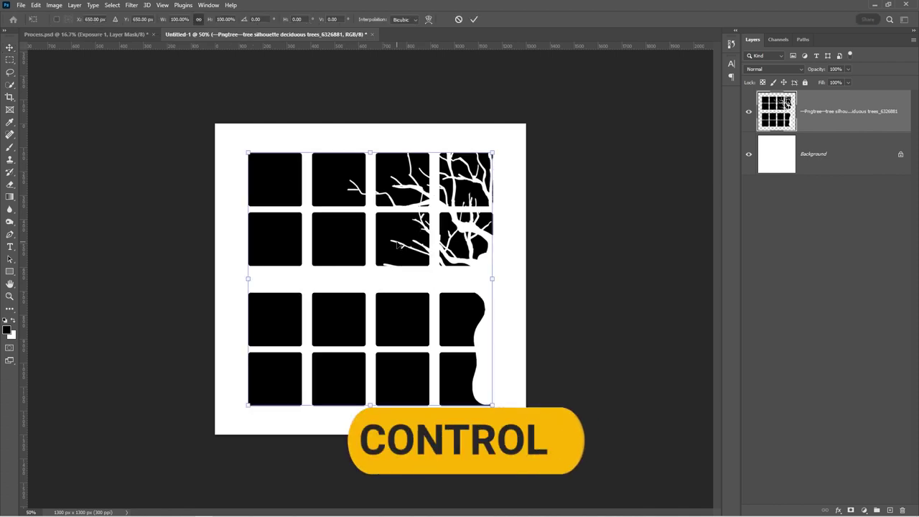
pyautogui.rightClick(397, 240)
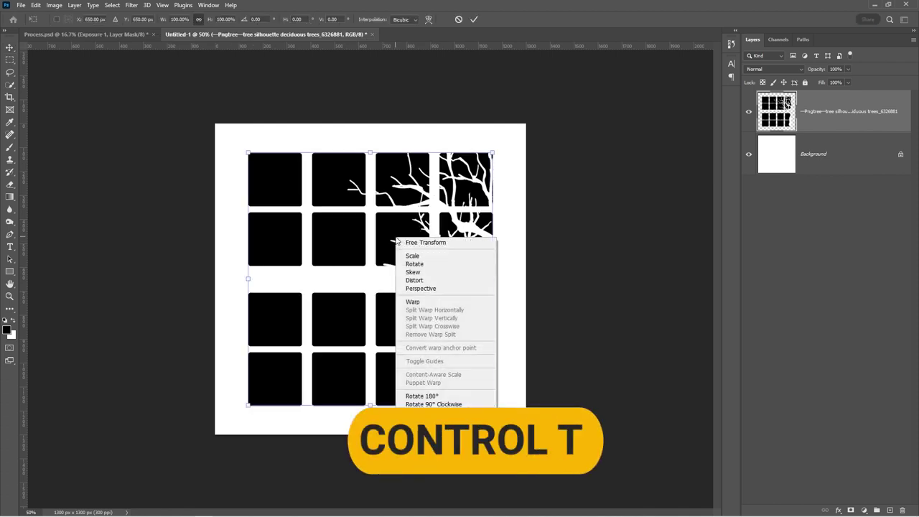
pyautogui.click(410, 288)
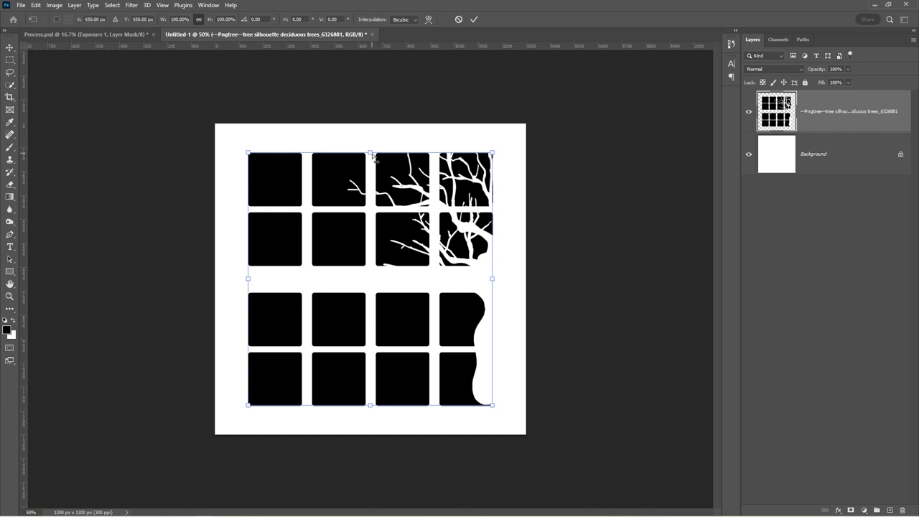
pyautogui.moveTo(370, 153); pyautogui.dragTo(338, 153)
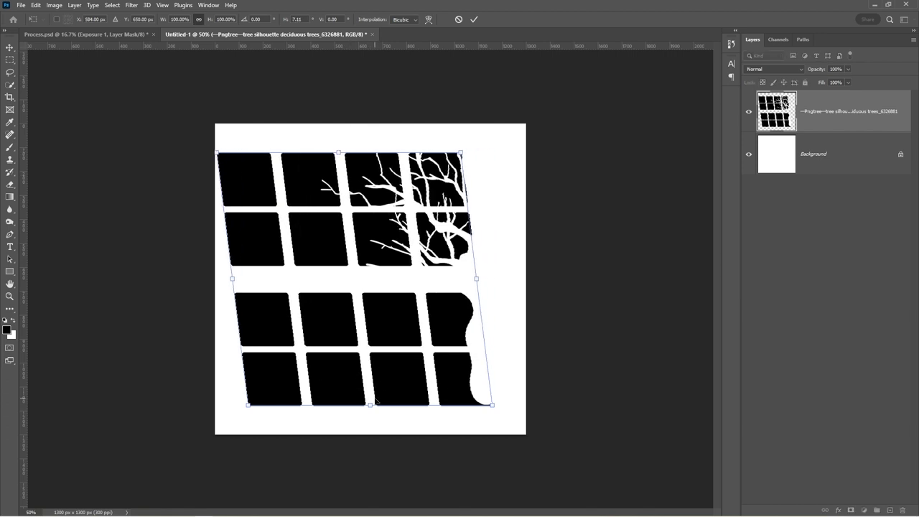
pyautogui.moveTo(371, 408); pyautogui.dragTo(392, 409)
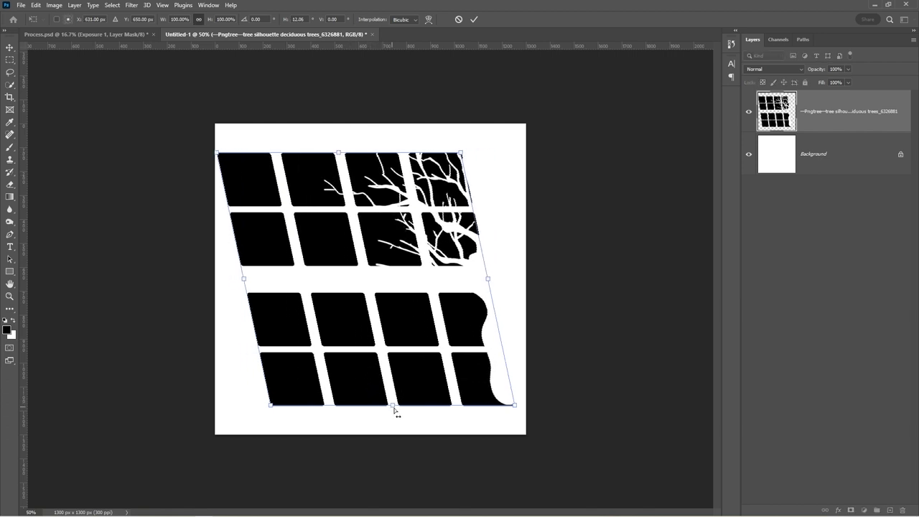
pyautogui.click(475, 19)
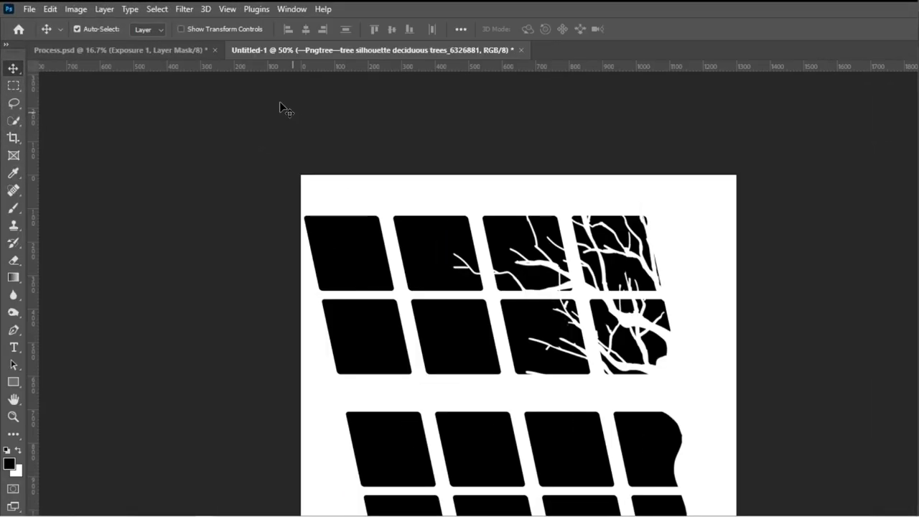
# Define a brush preset named 'Window Shadow Brush' from the slanted grid
pyautogui.click(46, 11)
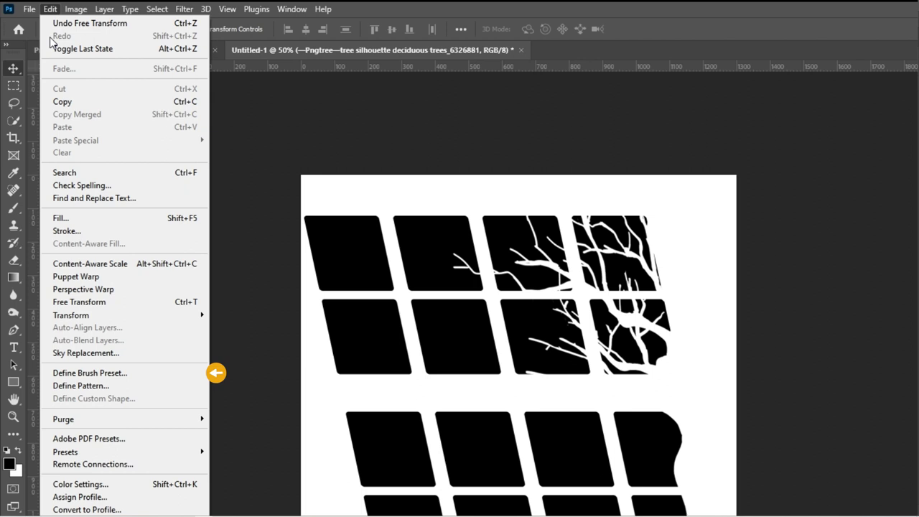
pyautogui.click(118, 373)
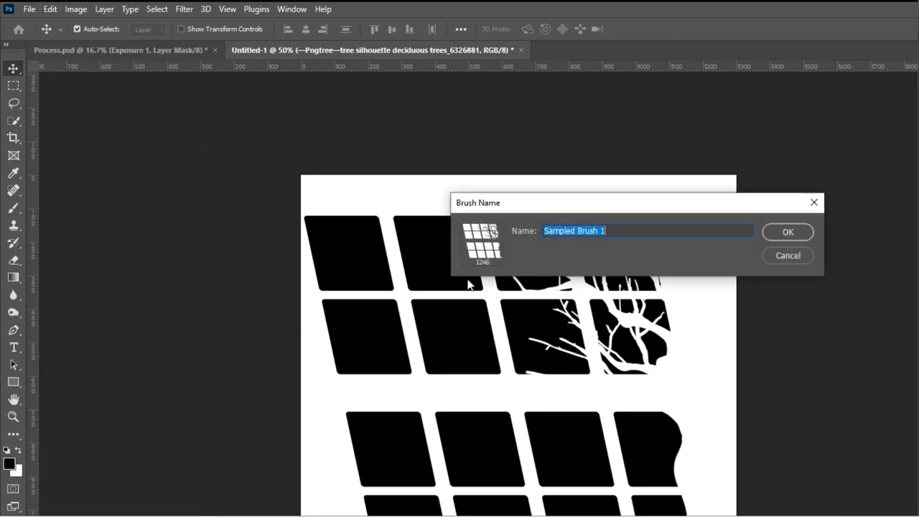
pyautogui.write('Win')
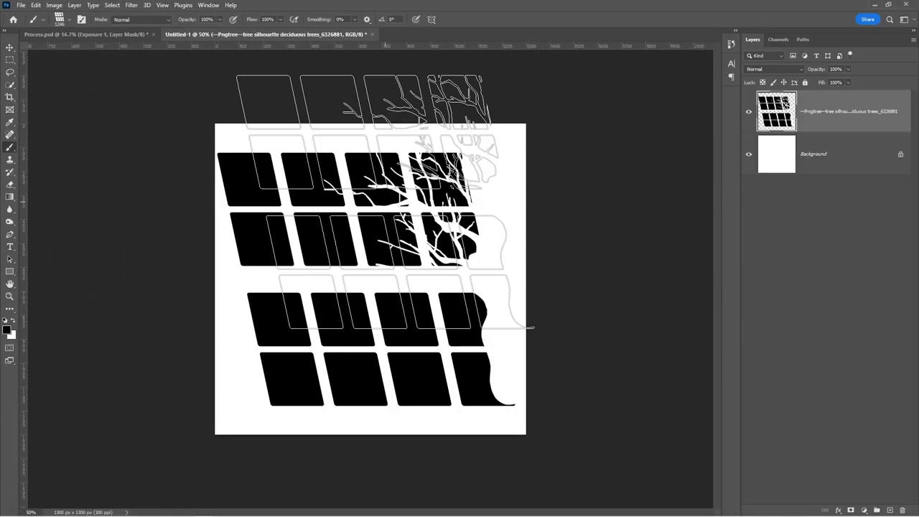
# Stamp the window-shadow brush at size 2000 once onto the Exposure 1 mask in Process.psd
pyautogui.press('v')
pyautogui.click(133, 33)
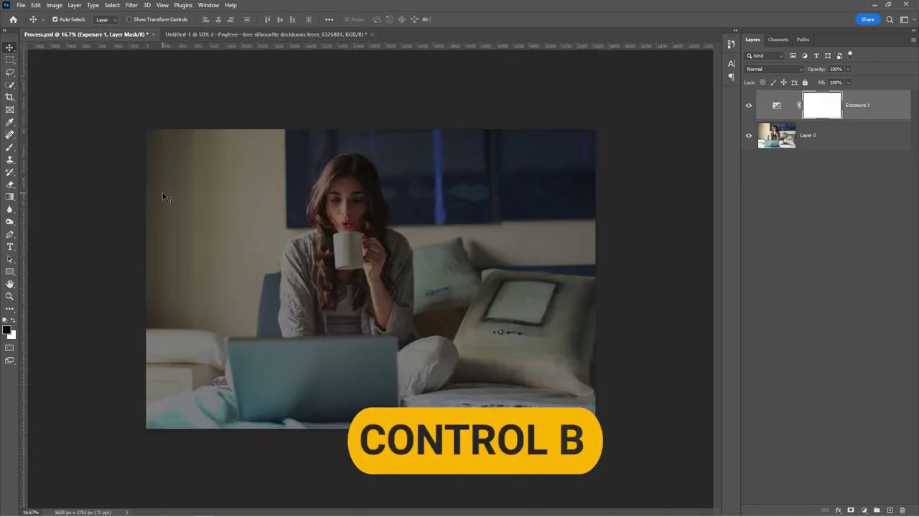
pyautogui.press('b')
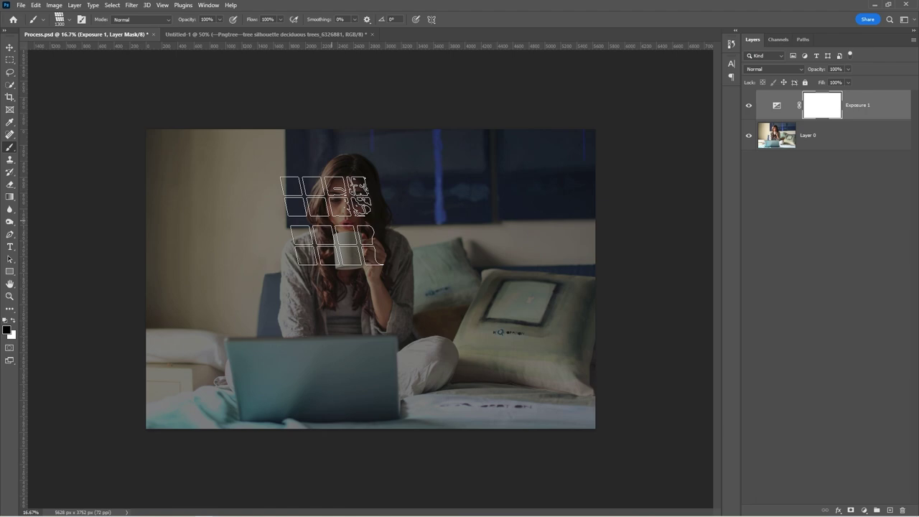
pyautogui.press(']')
pyautogui.press(']')
pyautogui.press(']')
pyautogui.press(']')
pyautogui.press(']')
pyautogui.press(']')
pyautogui.press(']')
pyautogui.press(']')
pyautogui.press(']')
pyautogui.press(']')
pyautogui.press(']')
pyautogui.press(']')
pyautogui.press(']')
pyautogui.press(']')
pyautogui.press(']')
pyautogui.press(']')
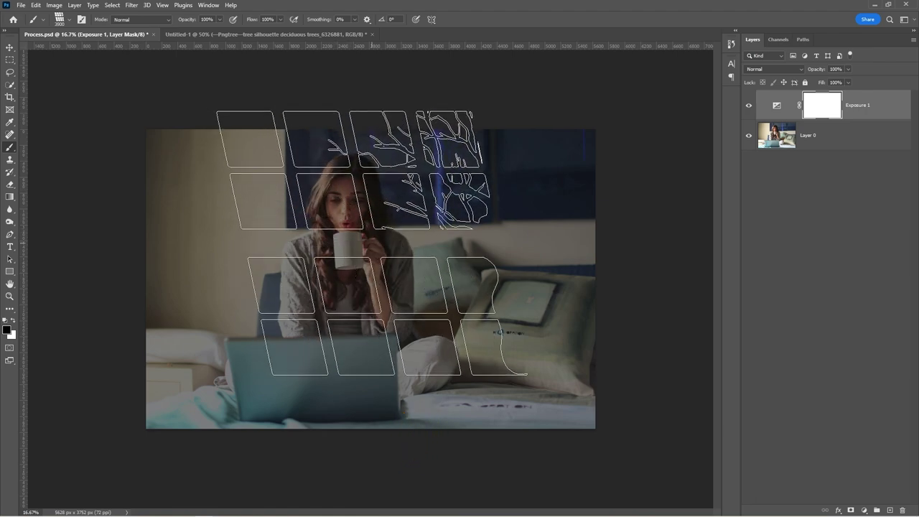
pyautogui.click(374, 262)
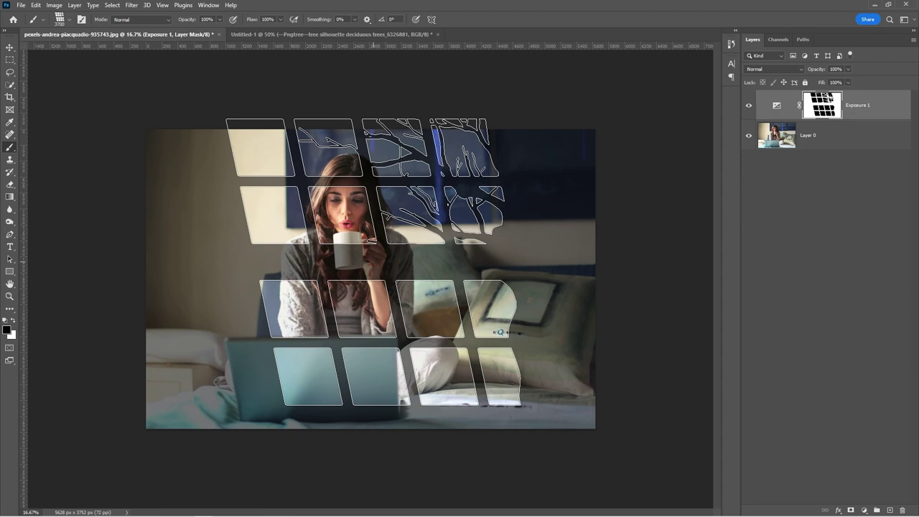
pyautogui.press('v')
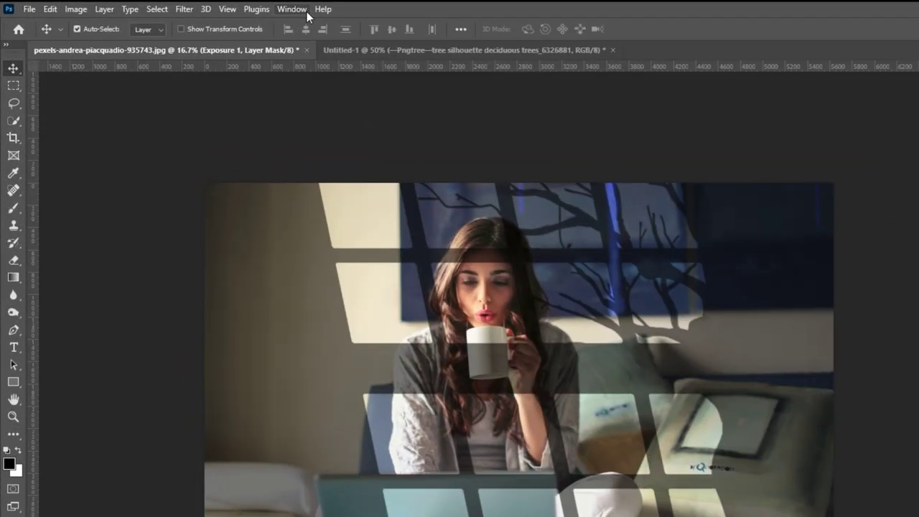
# Give the Exposure 1 mask a 26.7 px feather in the Properties panel
pyautogui.click(218, 7)
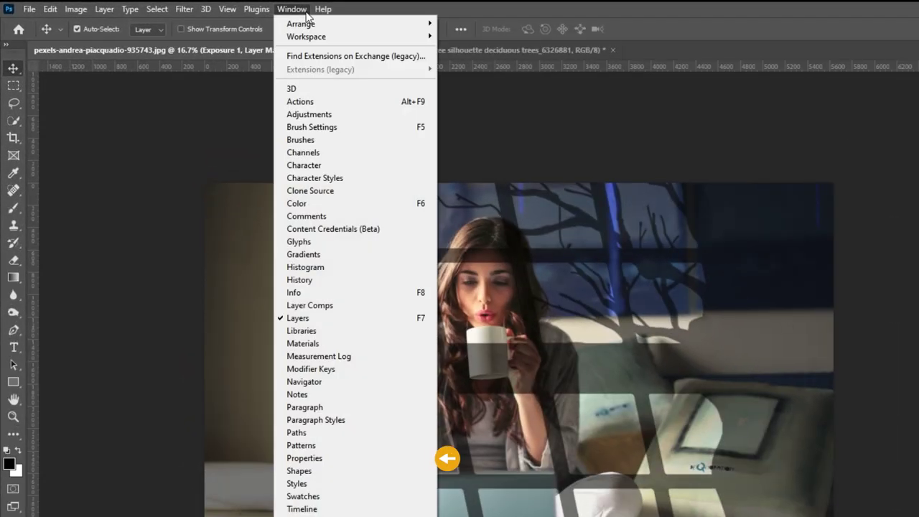
pyautogui.click(298, 459)
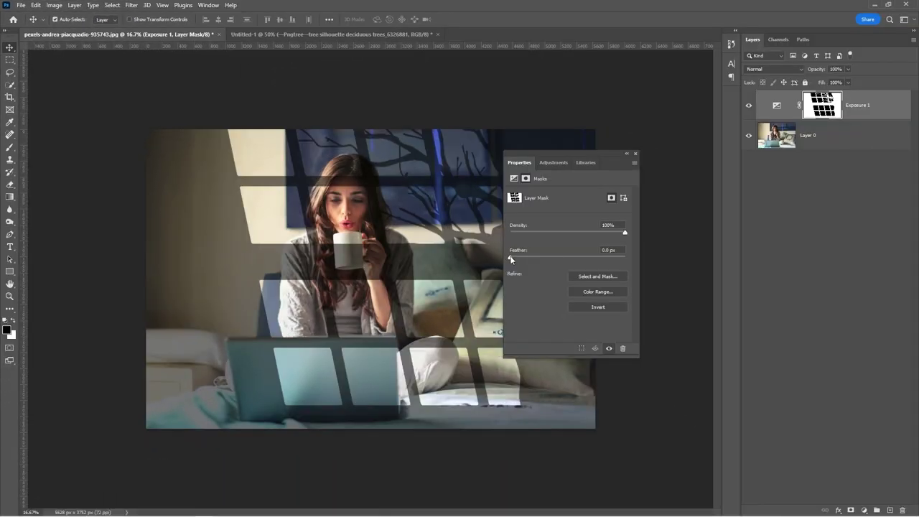
pyautogui.moveTo(511, 258); pyautogui.dragTo(563, 260)
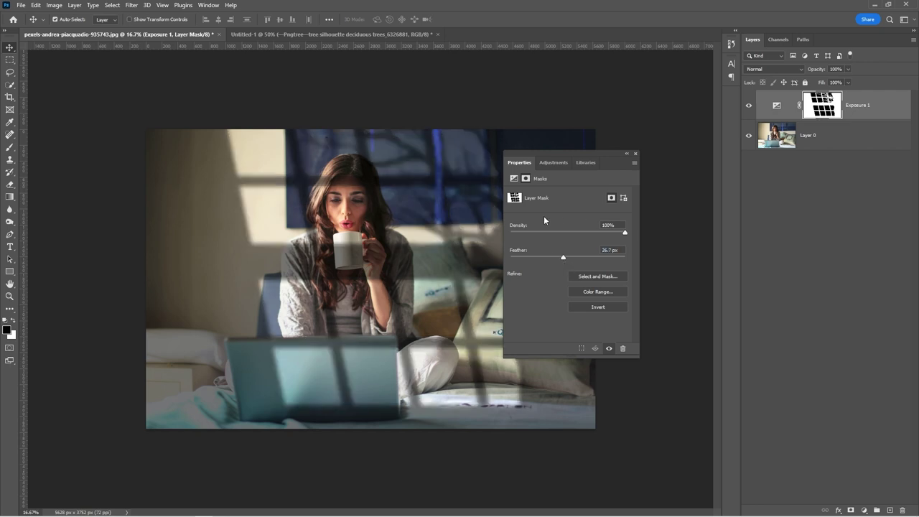
pyautogui.click(636, 154)
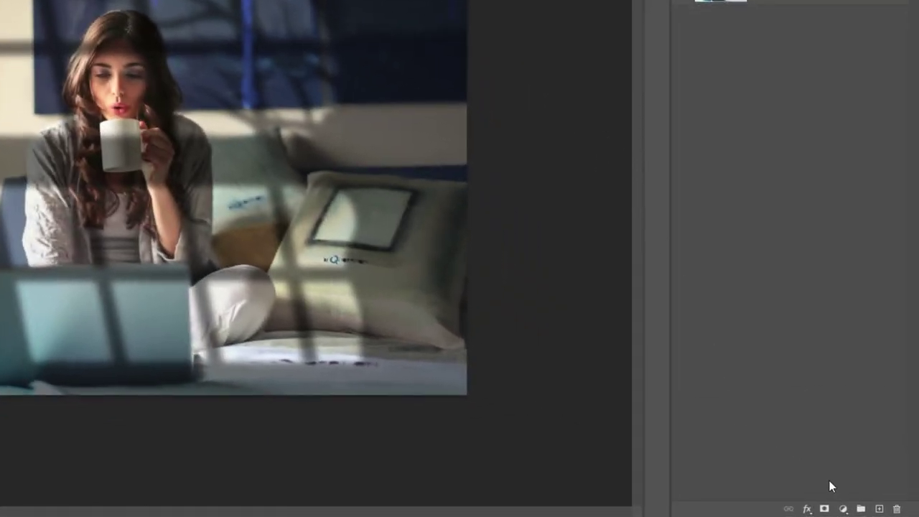
# Add a Color Lookup adjustment layer using the EdgyAmber.3DL 3DLUT file
pyautogui.click(844, 509)
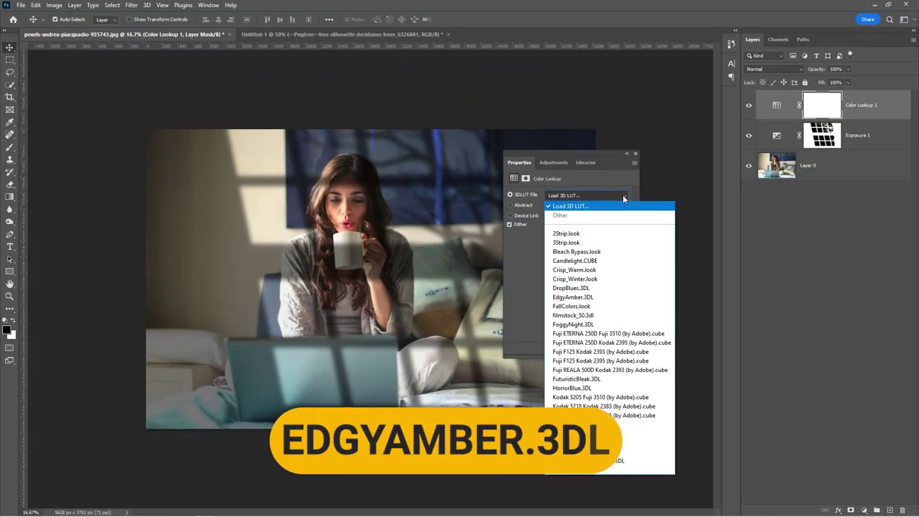
pyautogui.click(579, 297)
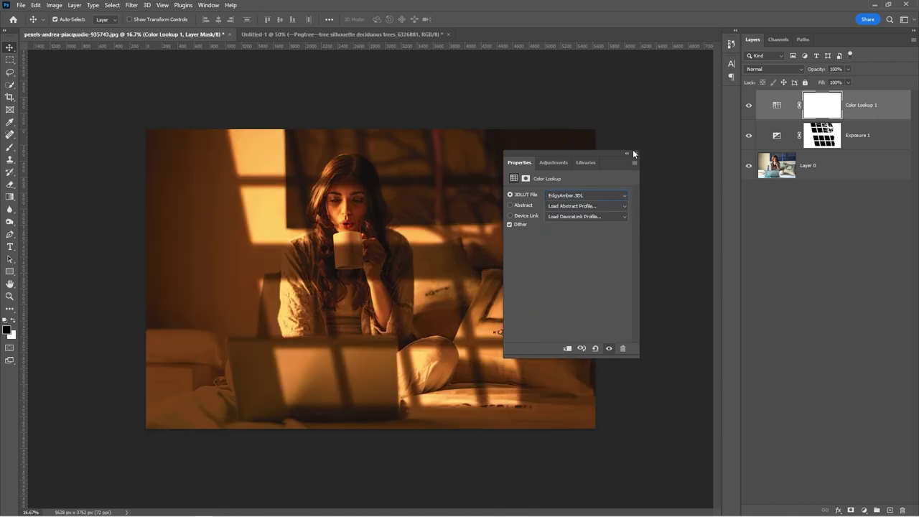
pyautogui.click(635, 152)
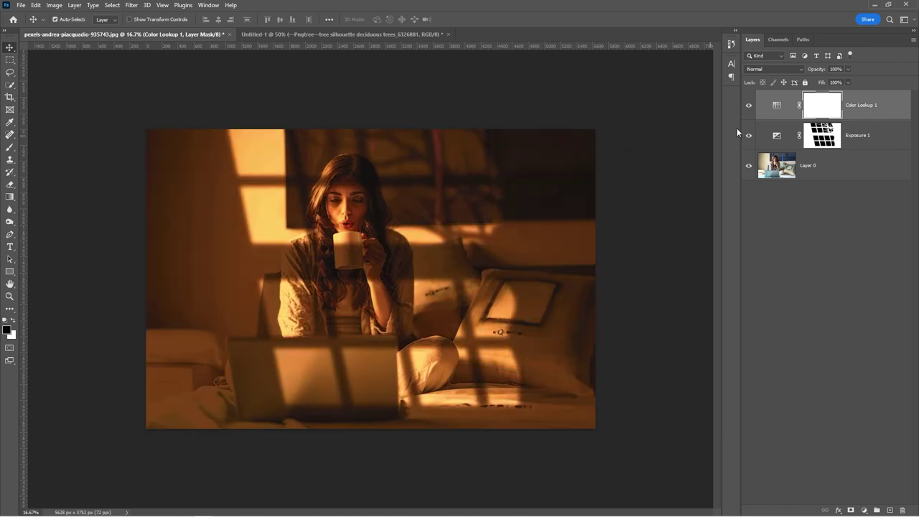
# Lower the Color Lookup 1 layer's opacity to 26%
pyautogui.click(850, 69)
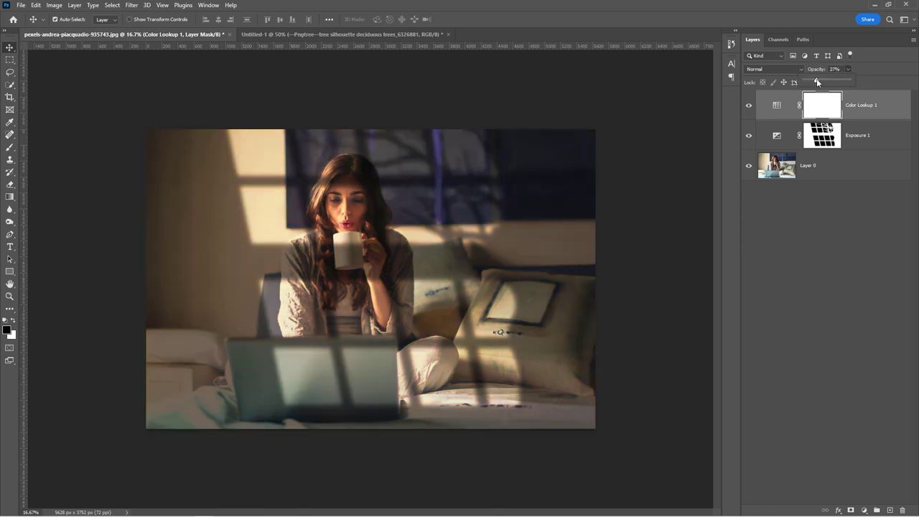
pyautogui.moveTo(817, 78); pyautogui.dragTo(816, 79)
pyautogui.click(849, 69)
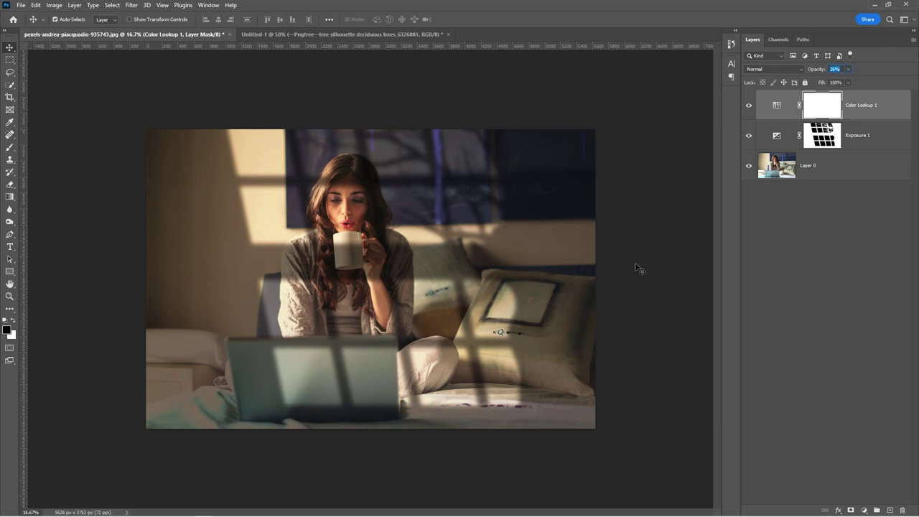